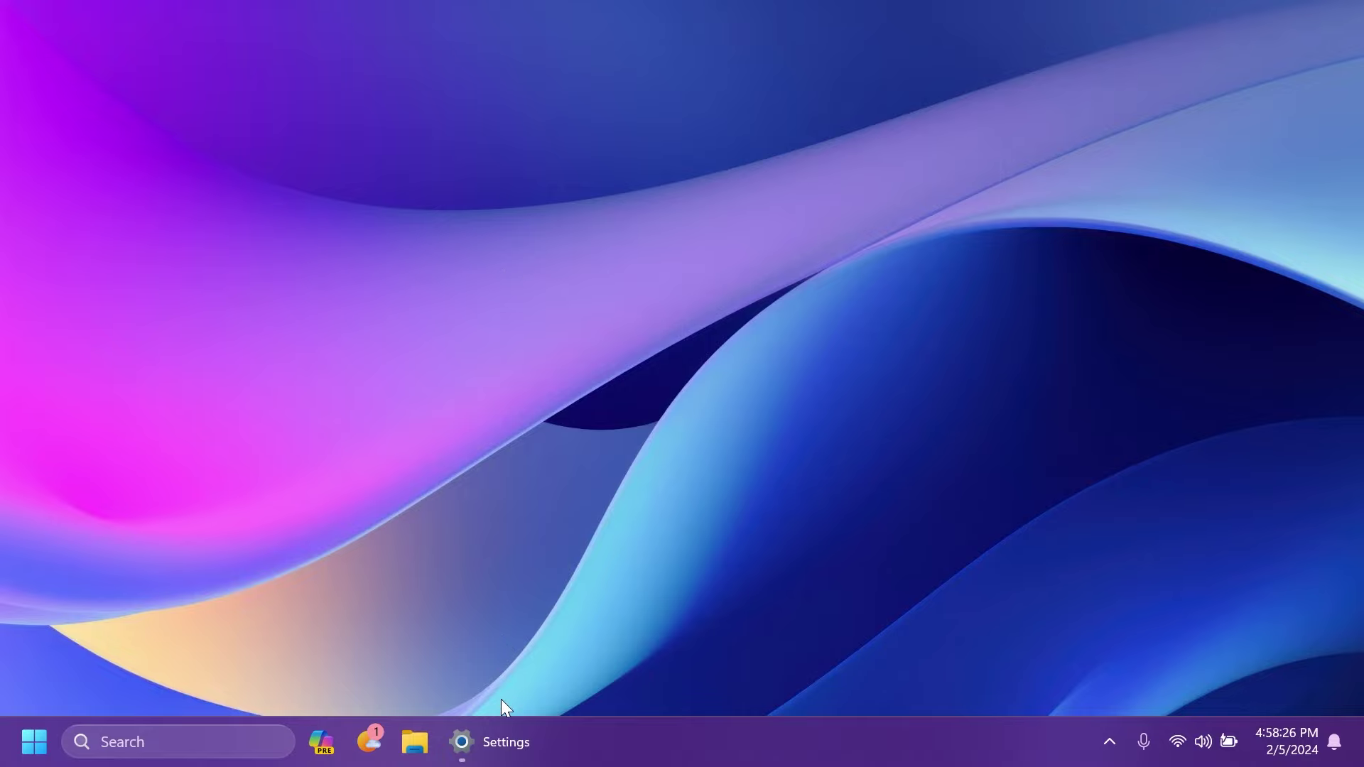
Review the Windows 11 Pro 23H2 specifications on the About page, then close Settings.
left_click(501, 742)
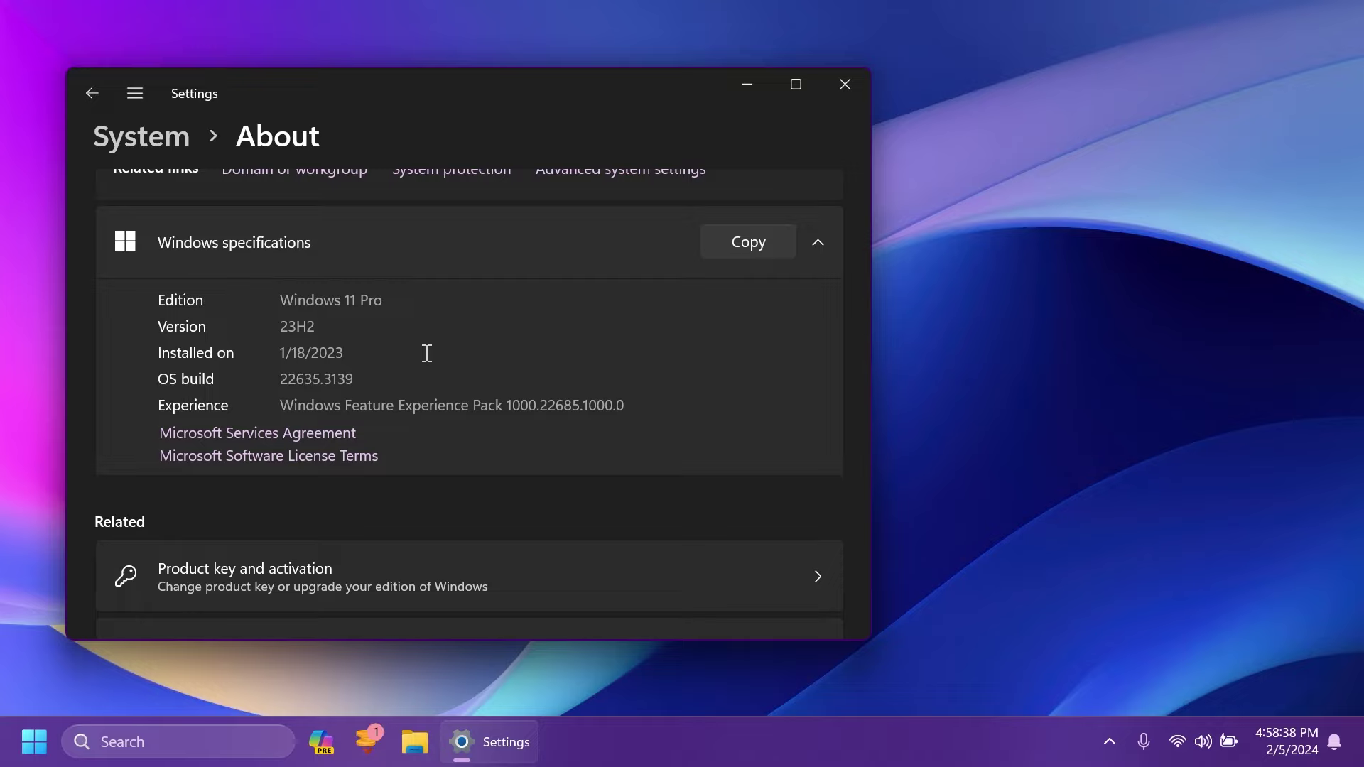
key("alt+F4")
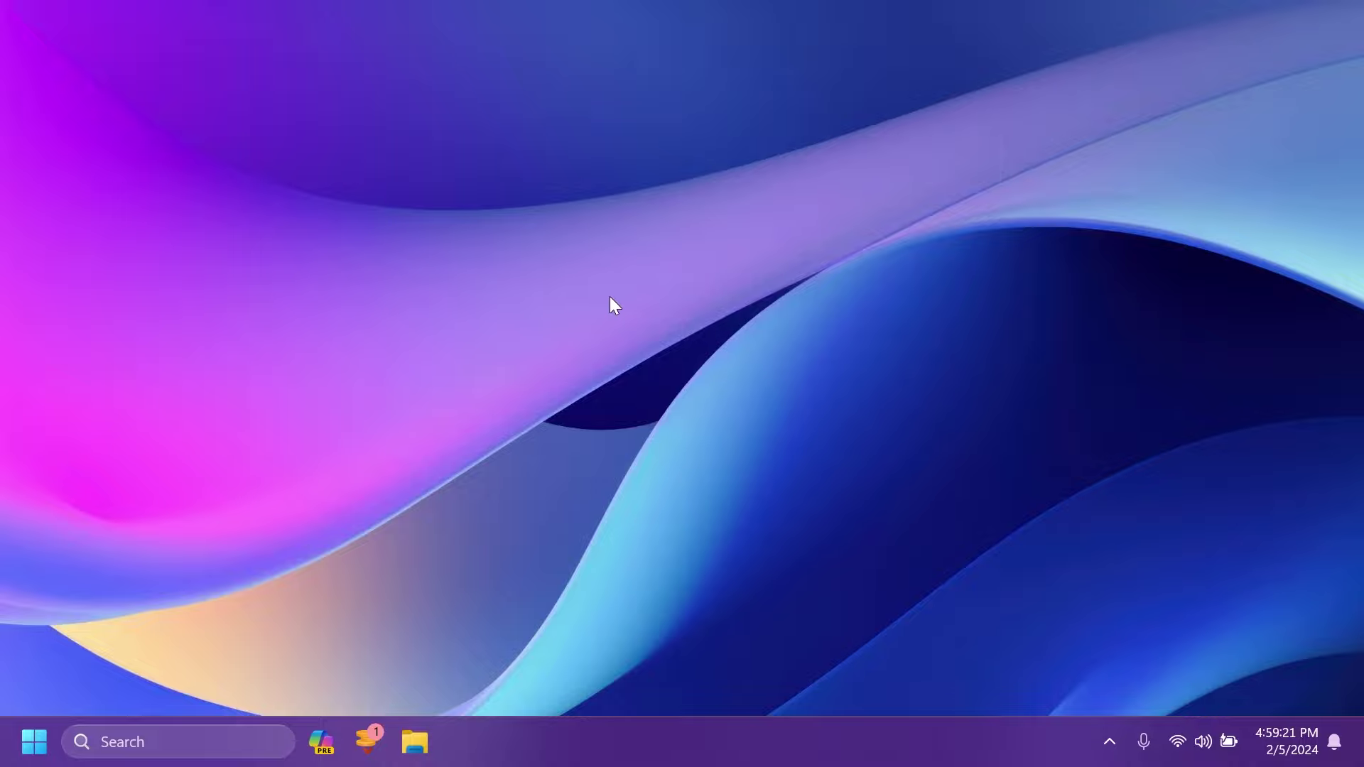
key("super+s")
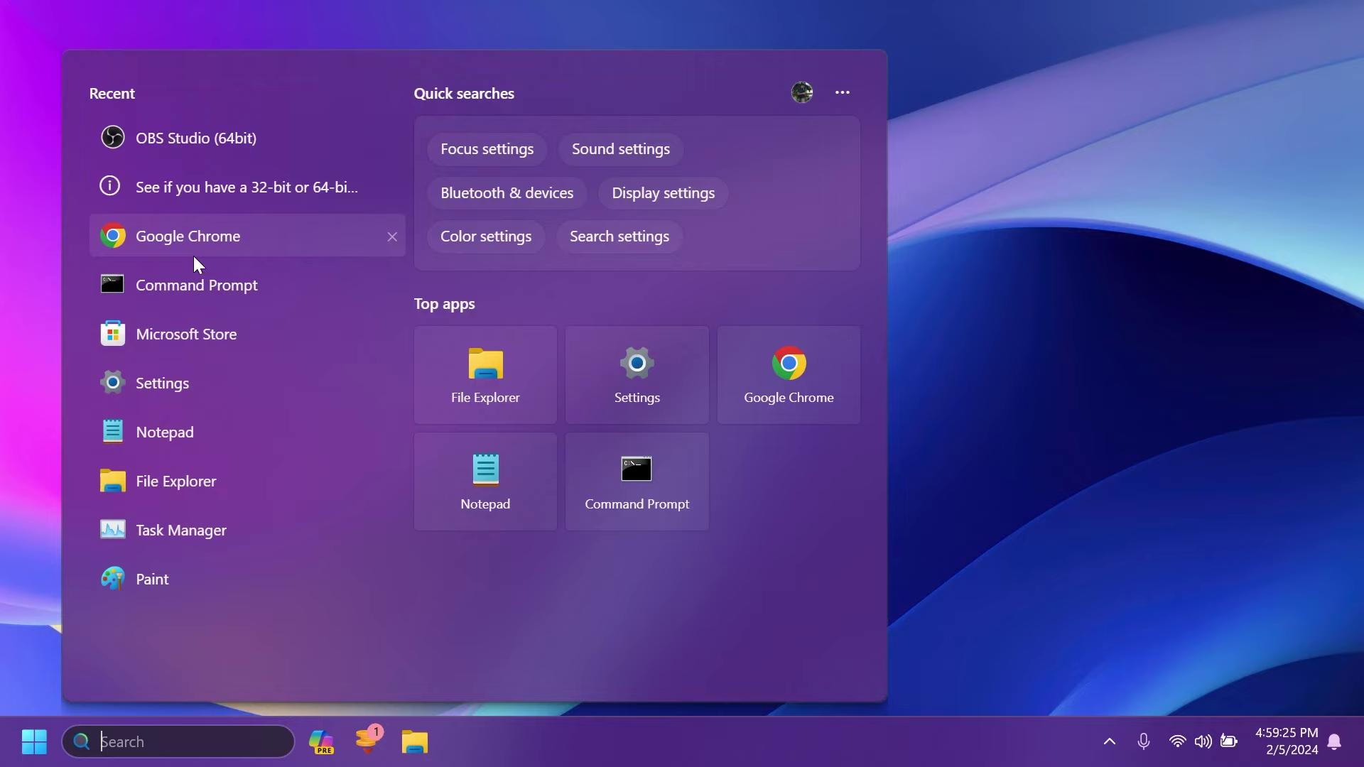
left_click(167, 375)
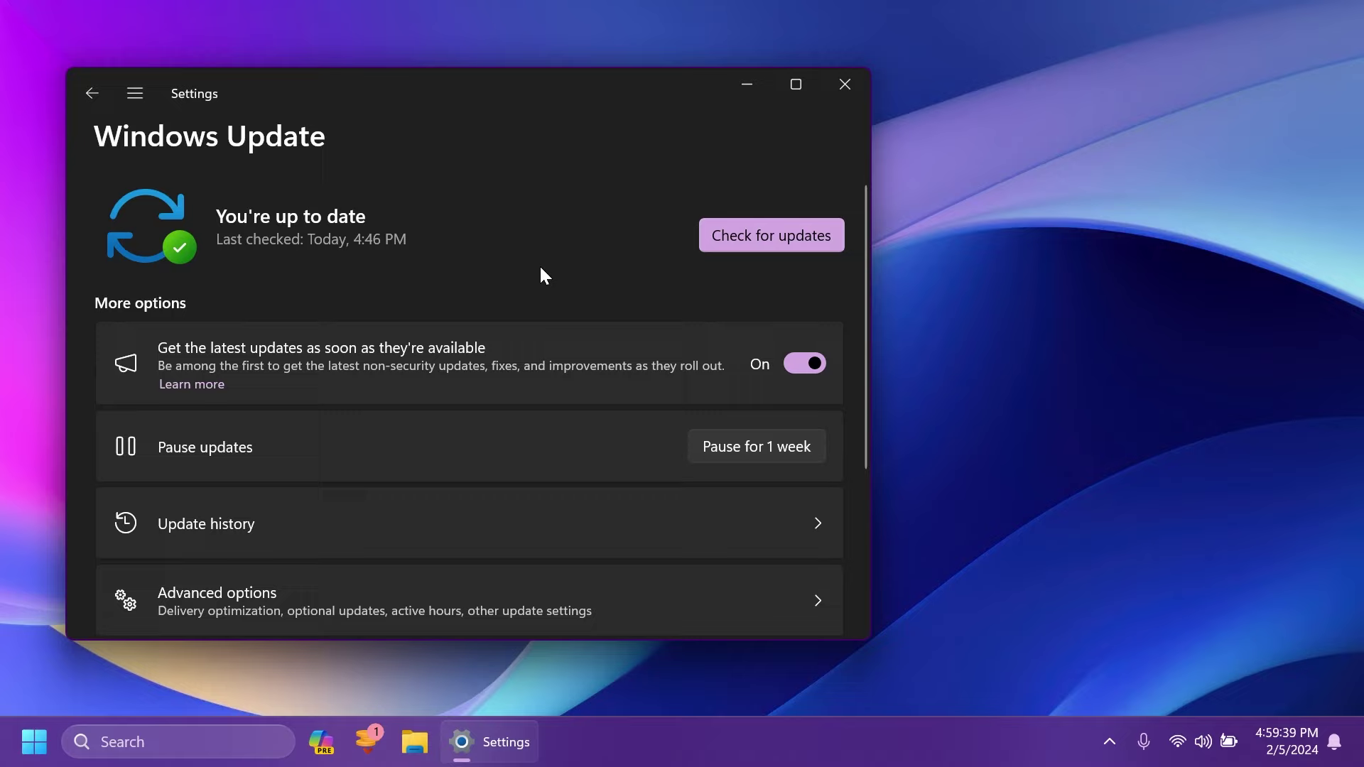
left_click(845, 84)
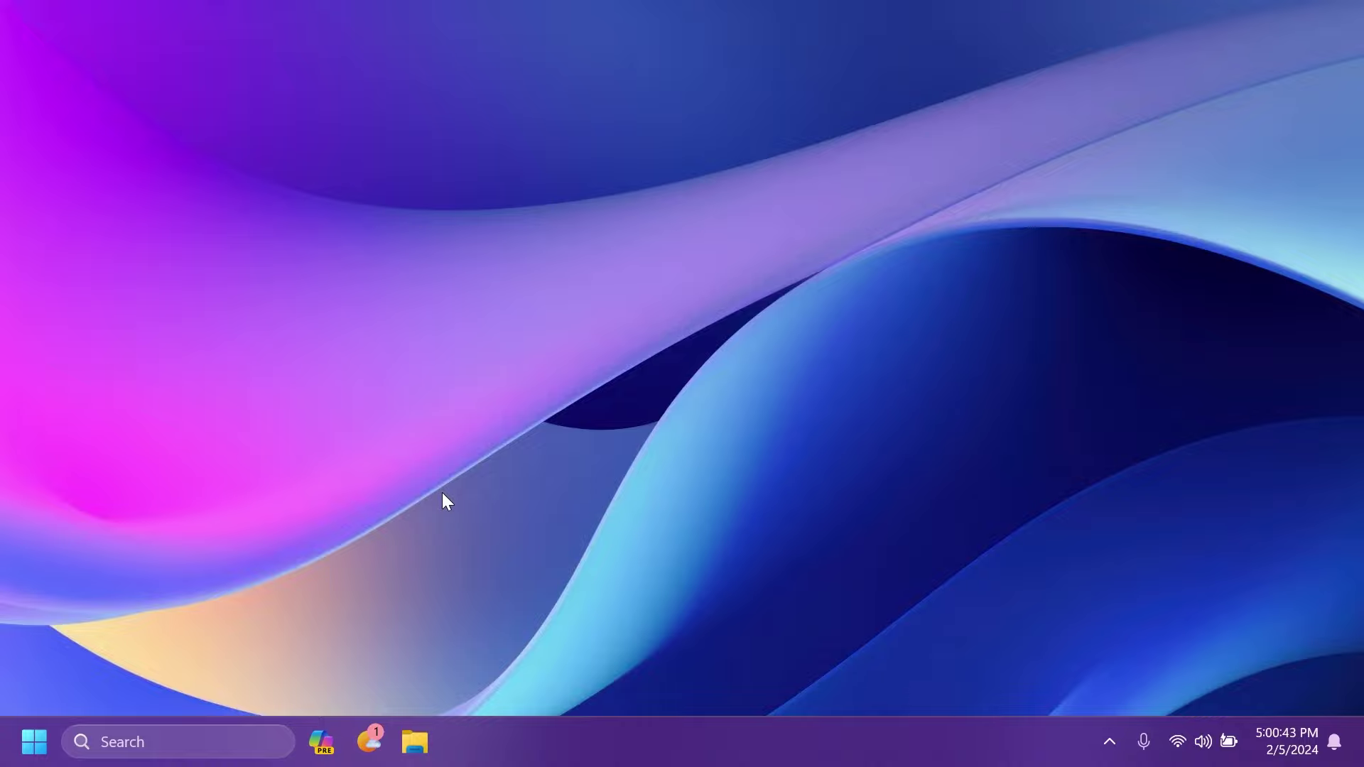
right_click(654, 757)
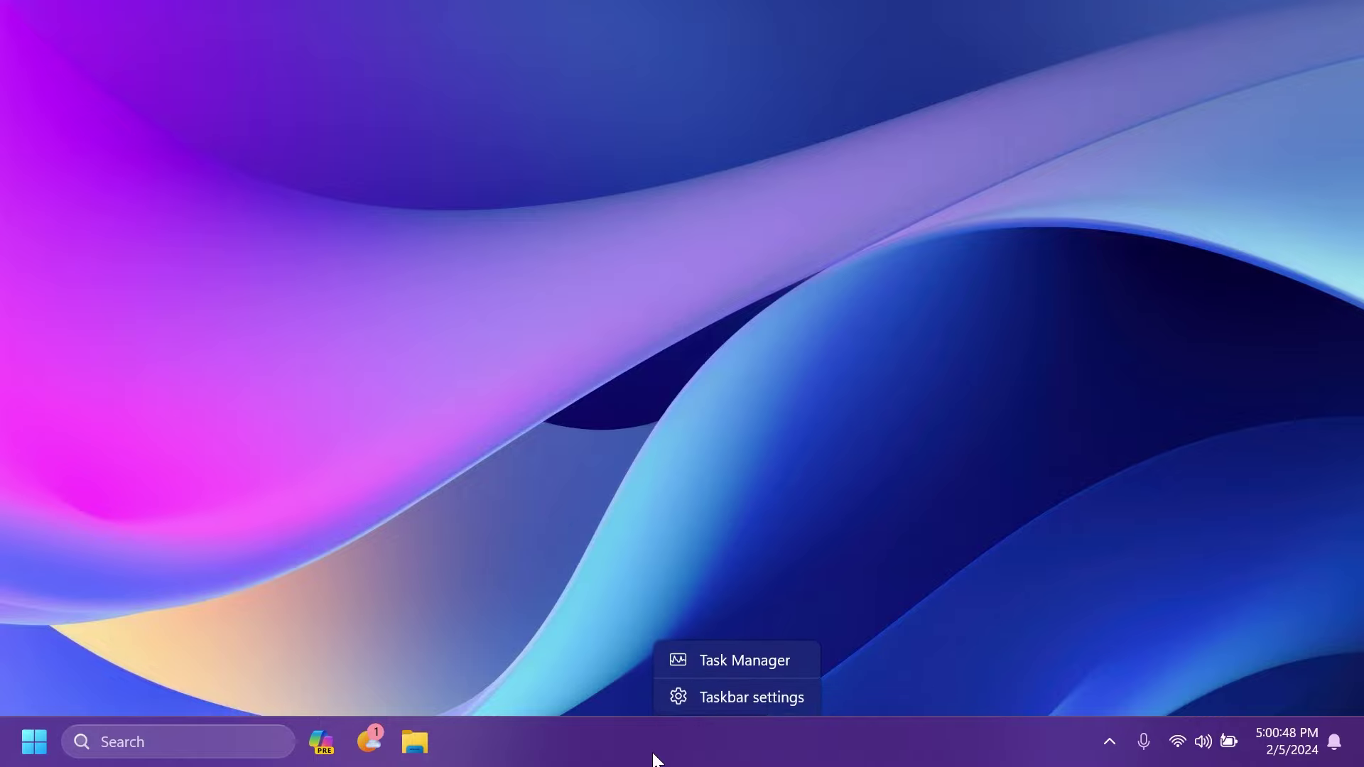
left_click(700, 659)
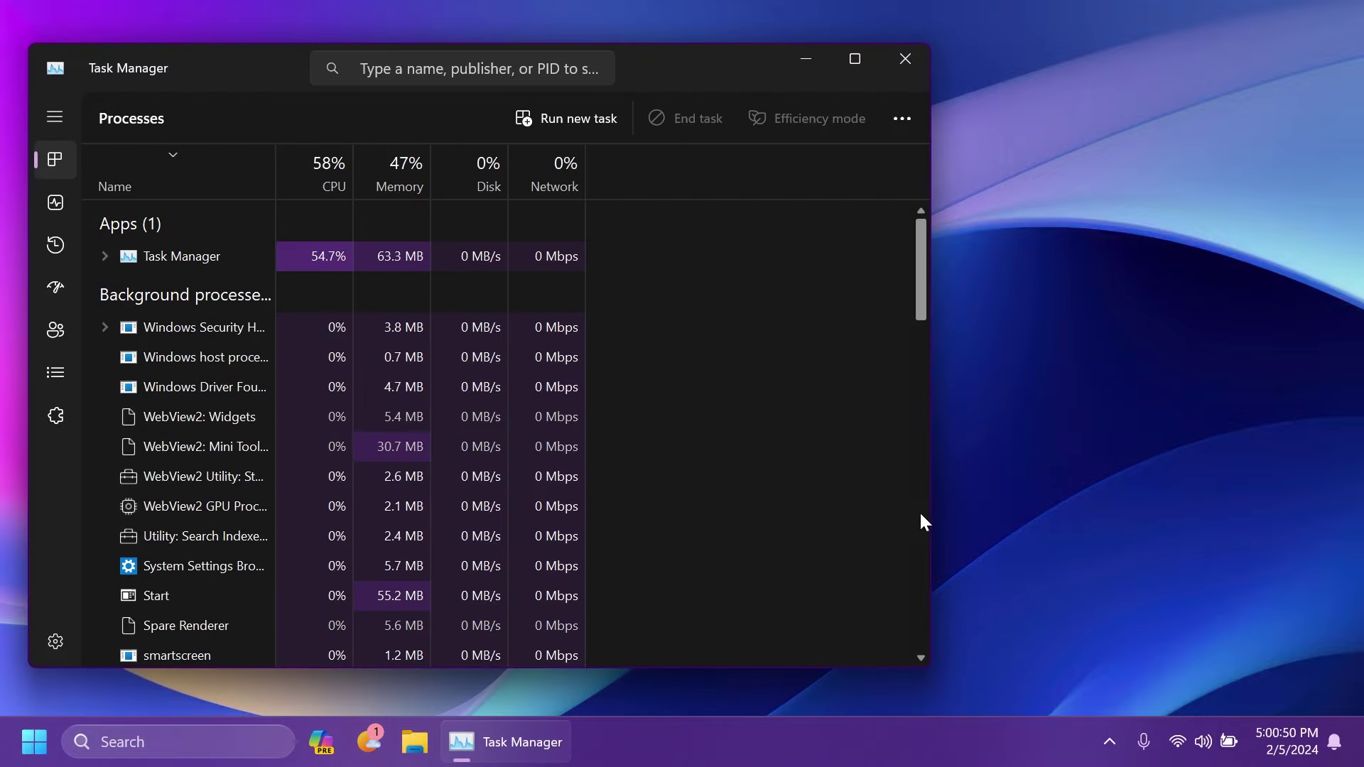